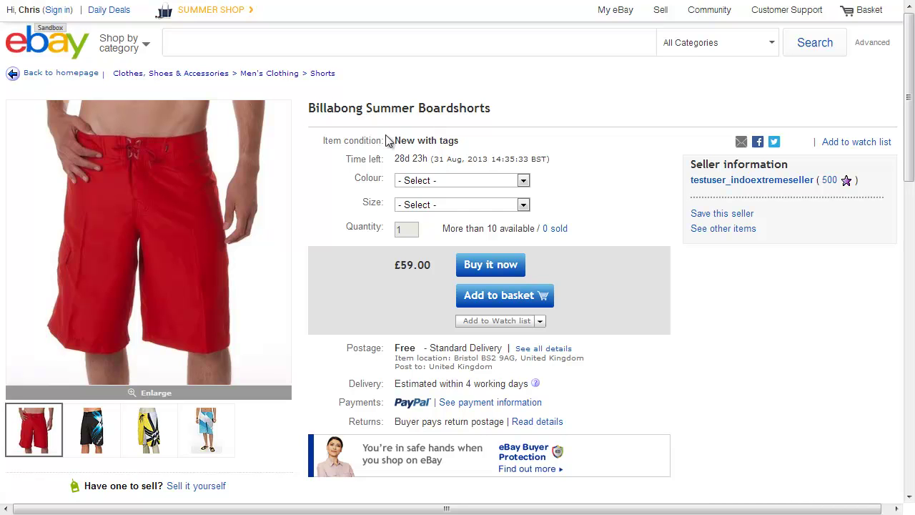
# - Check which colours and sizes the boardshorts come in, without picking one
pyautogui.click(436, 180)
pyautogui.click(431, 182)
pyautogui.click(421, 205)
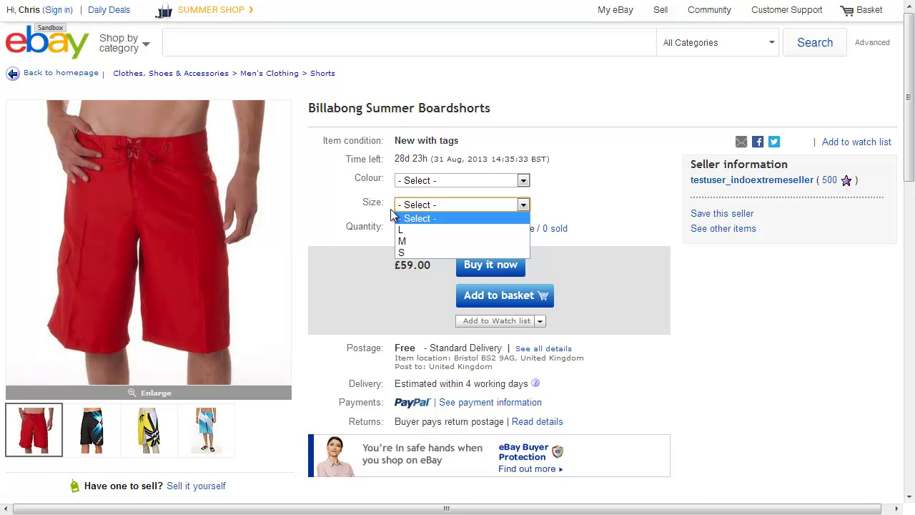
pyautogui.click(383, 185)
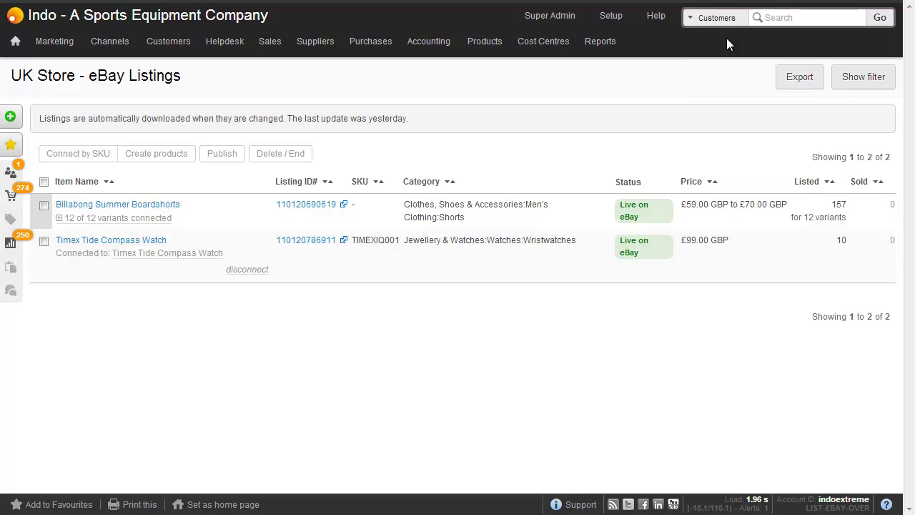
# - Search products for 'backpack' to list the Yellow and Blue Overboard Dry Backpack SKUs
pyautogui.click(717, 18)
pyautogui.click(730, 76)
pyautogui.write('backpack')
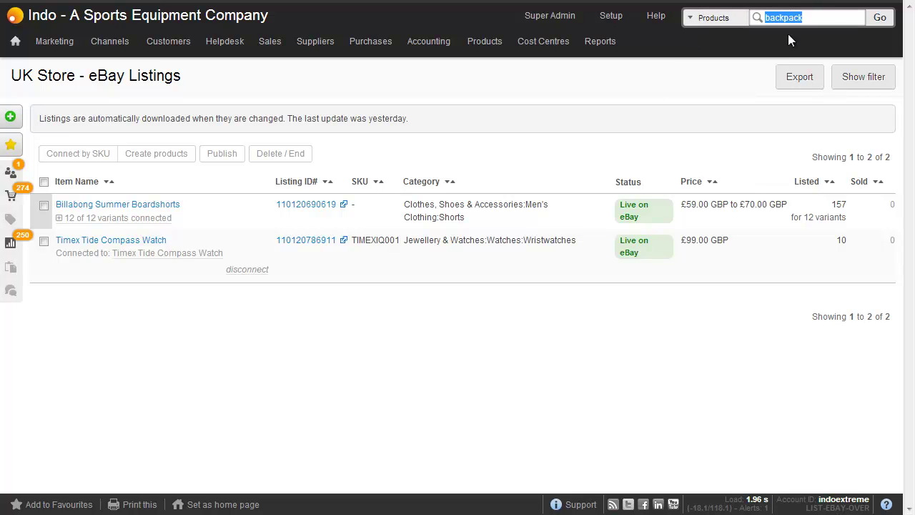
pyautogui.click(882, 18)
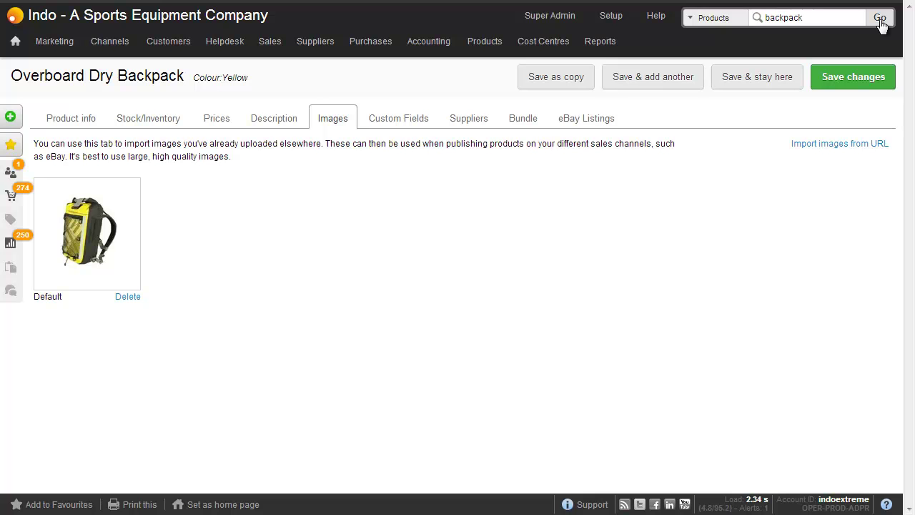
pyautogui.click(880, 20)
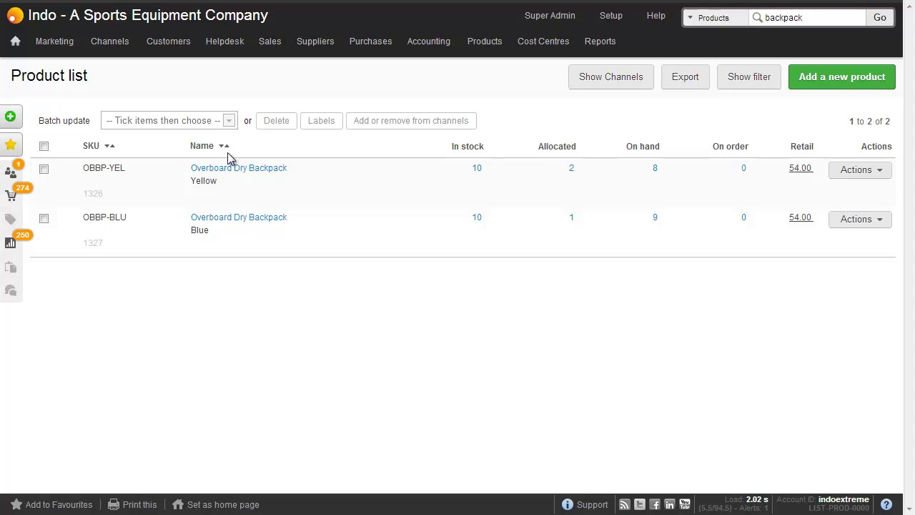
# - Add both backpack products to eBay using the Backpacks and Default Shipping profiles
pyautogui.click(44, 146)
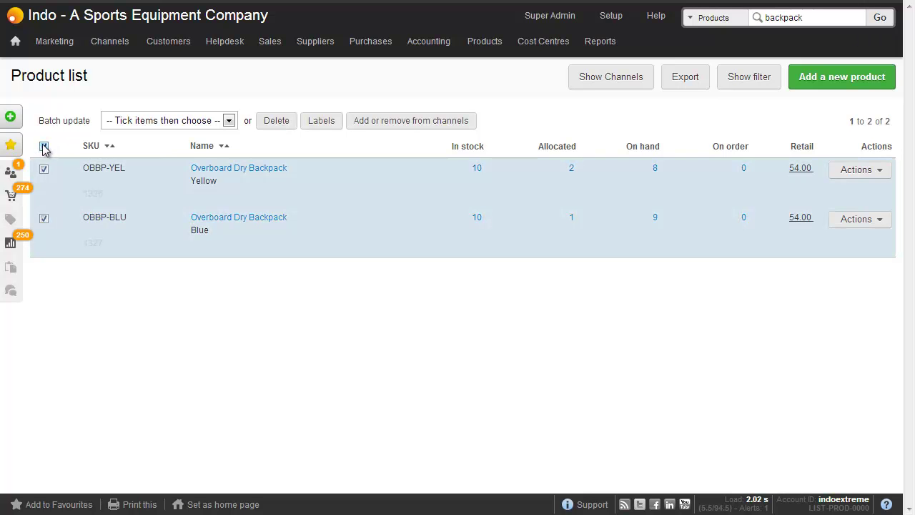
pyautogui.click(405, 121)
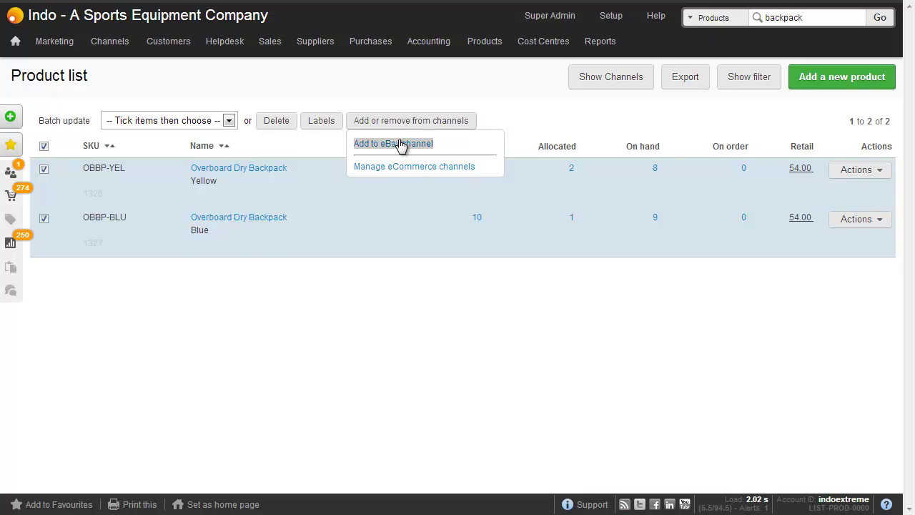
pyautogui.click(401, 145)
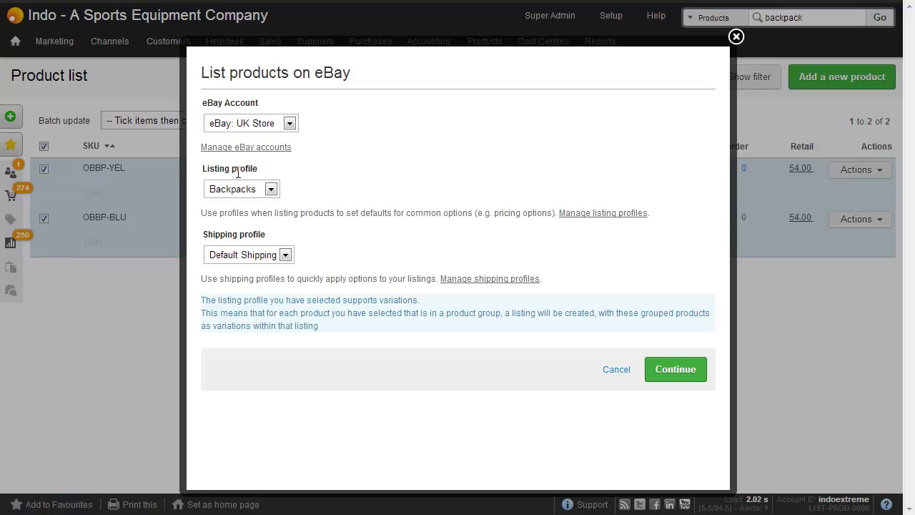
pyautogui.click(251, 255)
pyautogui.click(300, 255)
pyautogui.click(672, 369)
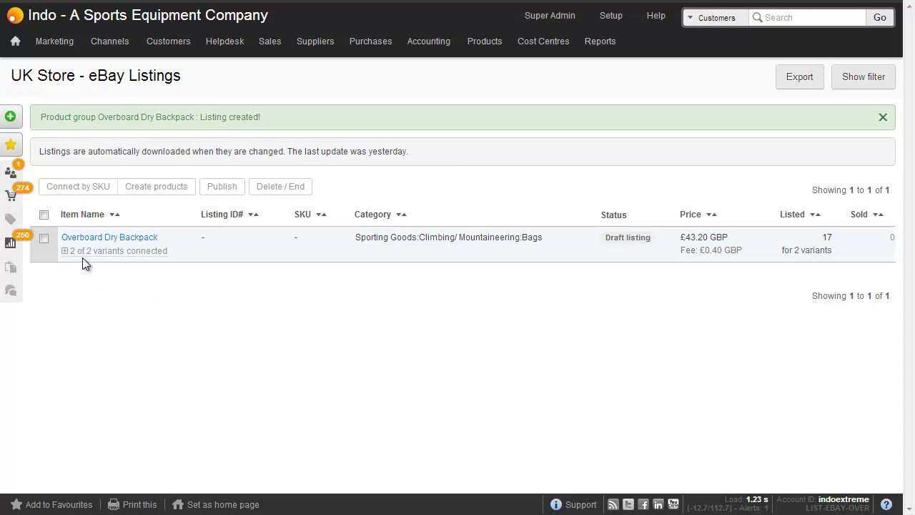
# - Publish the Overboard Dry Backpack listing with its Yellow and Blue variants and view it on eBay
pyautogui.click(65, 250)
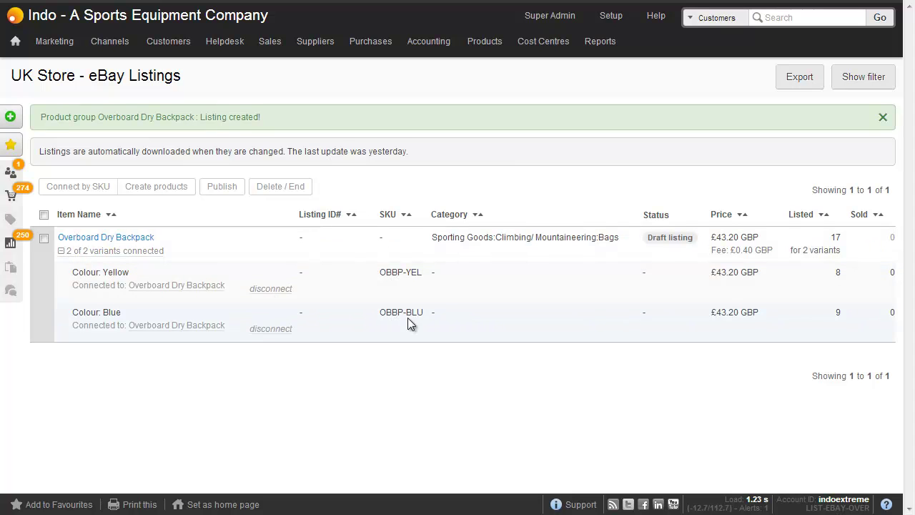
pyautogui.click(44, 238)
pyautogui.click(284, 187)
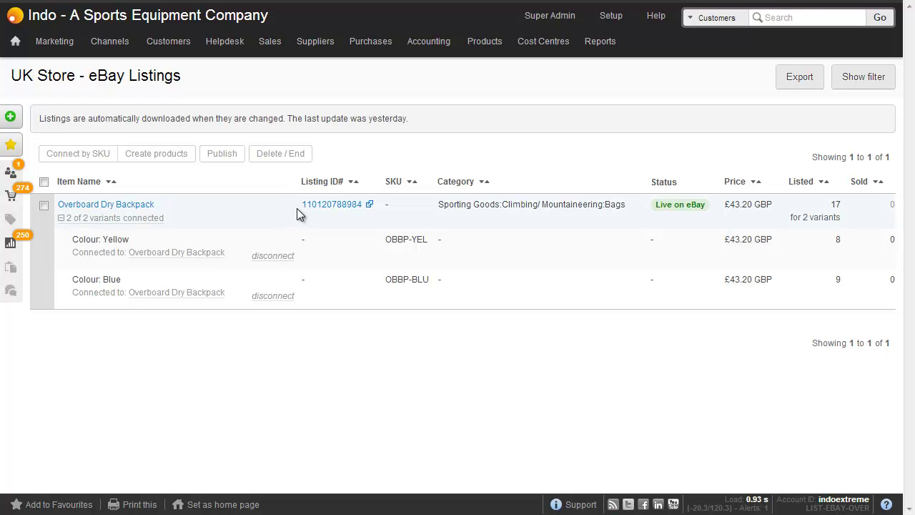
pyautogui.click(330, 203)
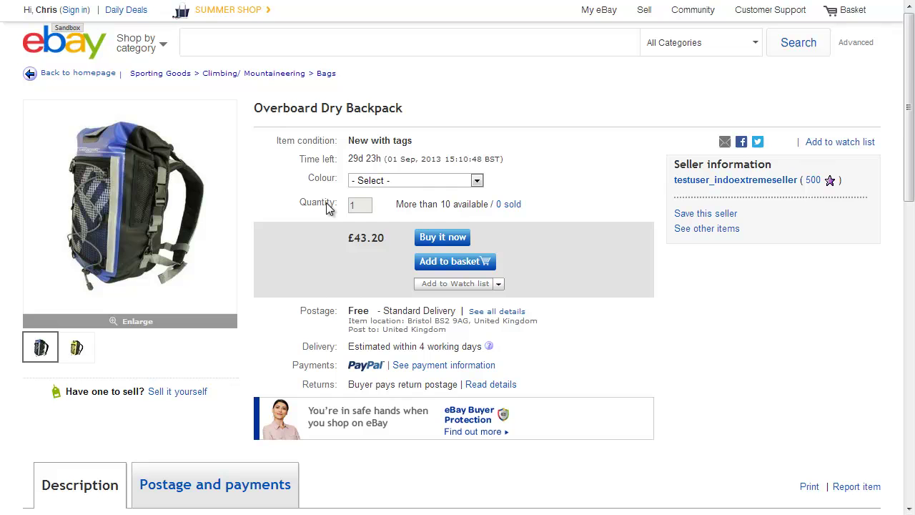
# - Switch the eBay item's colour to Yellow, then Blue, then back to Yellow
pyautogui.click(420, 185)
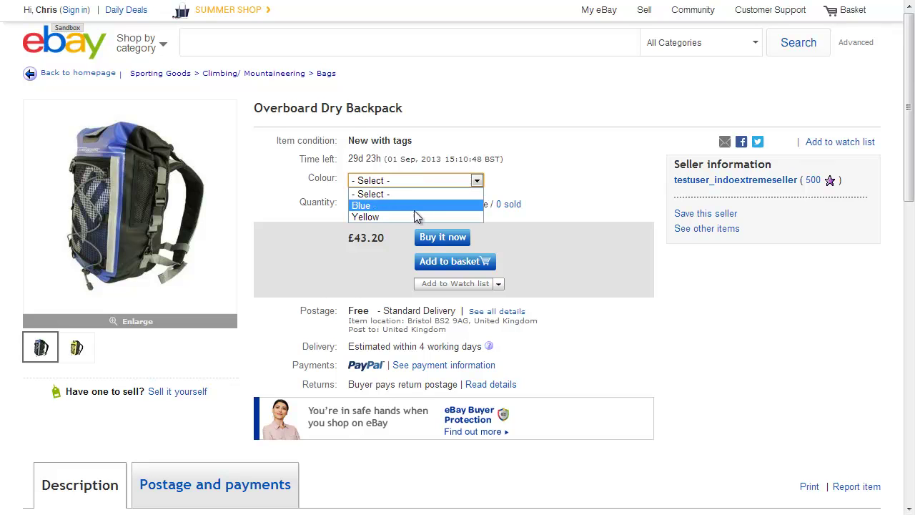
pyautogui.click(414, 215)
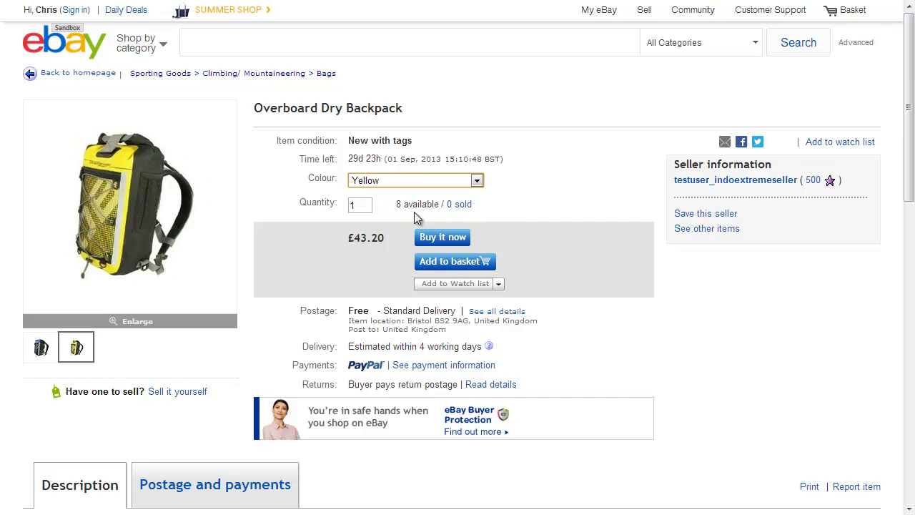
pyautogui.click(378, 184)
pyautogui.click(379, 201)
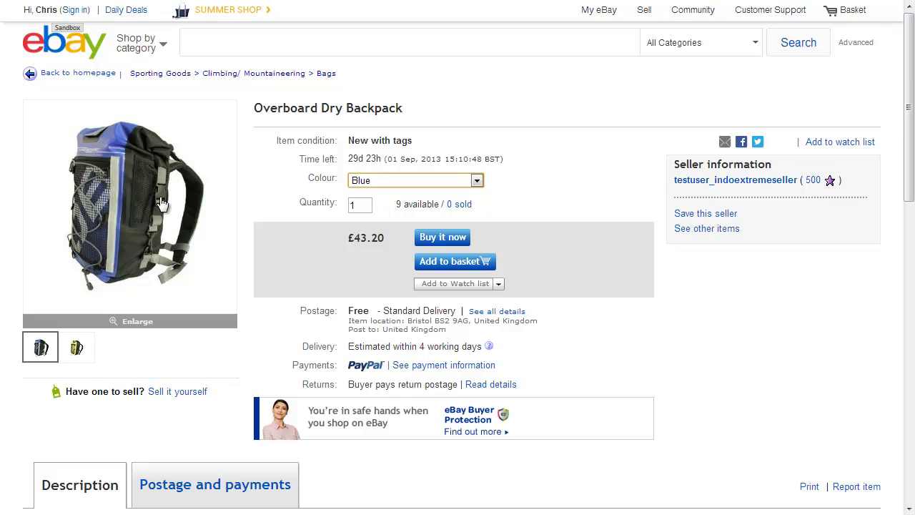
pyautogui.click(401, 184)
pyautogui.click(395, 214)
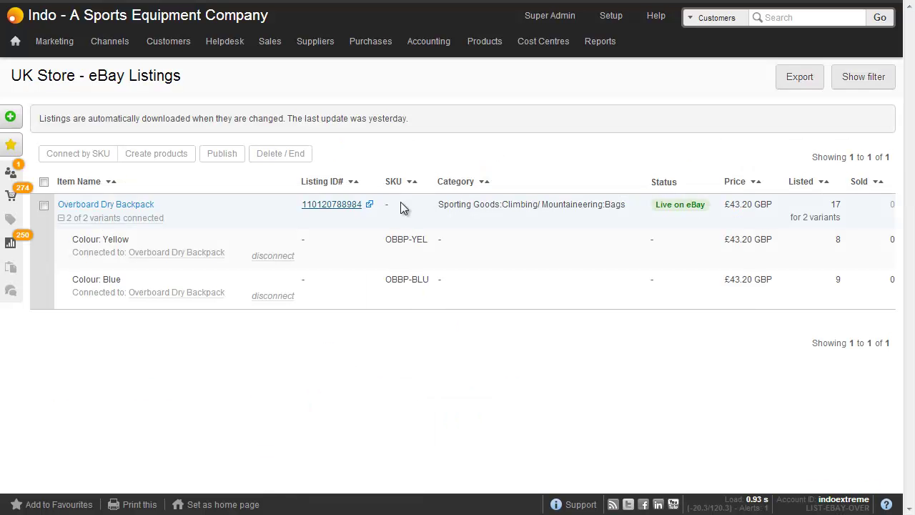
# - Re-run the product search for backpack
pyautogui.click(728, 19)
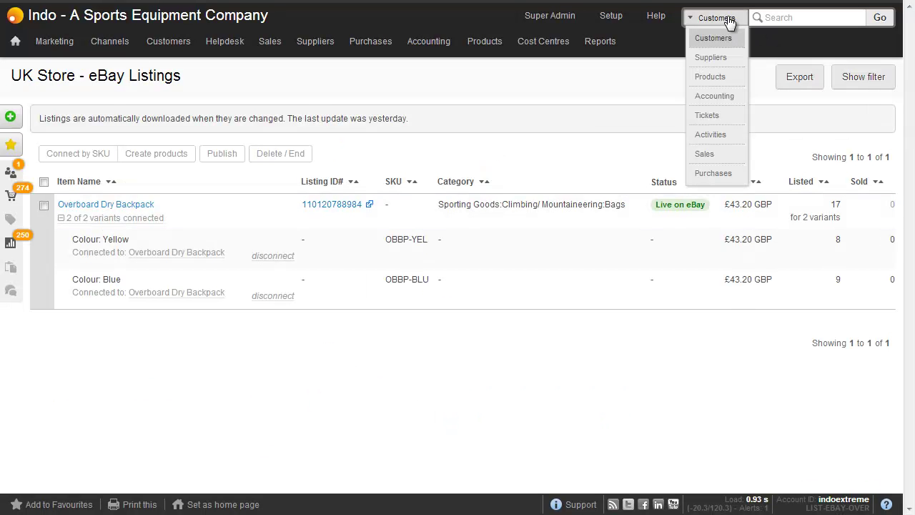
pyautogui.click(709, 77)
pyautogui.click(877, 22)
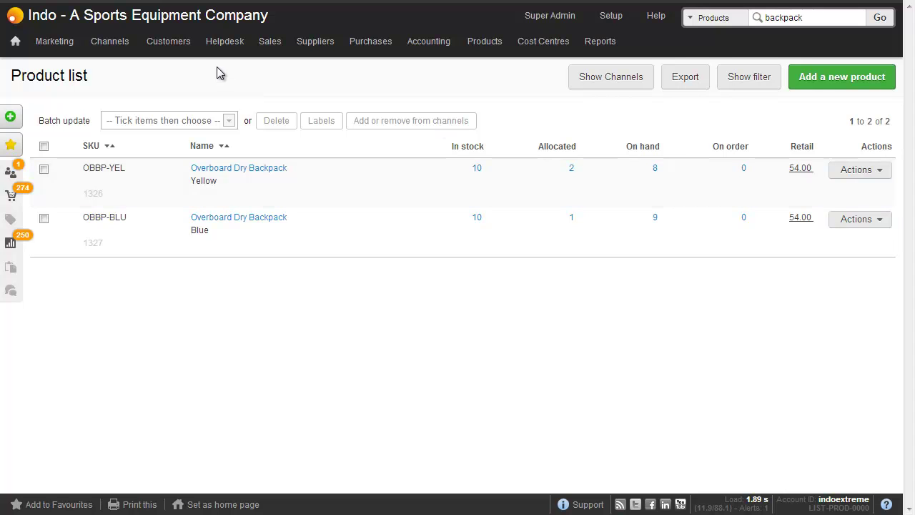
# - Open the Backpacks listing profile for editing from the eBay settings' Listing profiles
pyautogui.moveTo(118, 43)
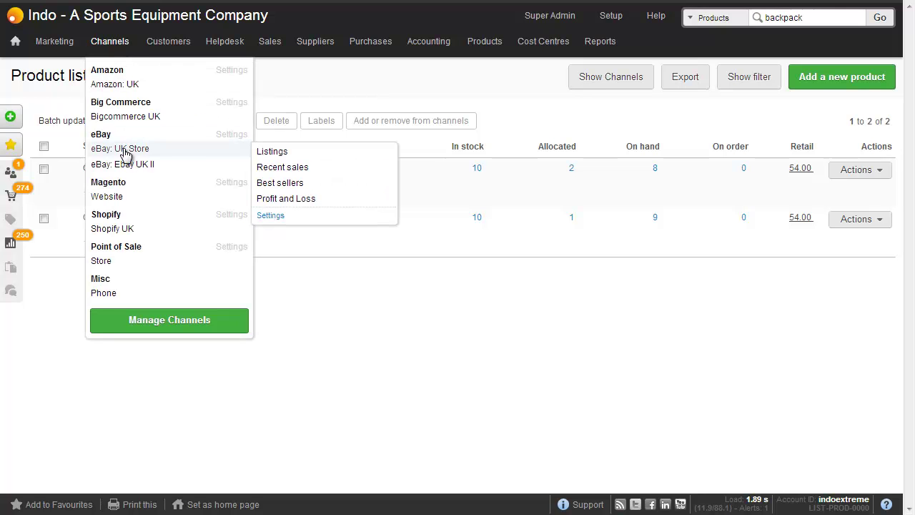
pyautogui.click(225, 136)
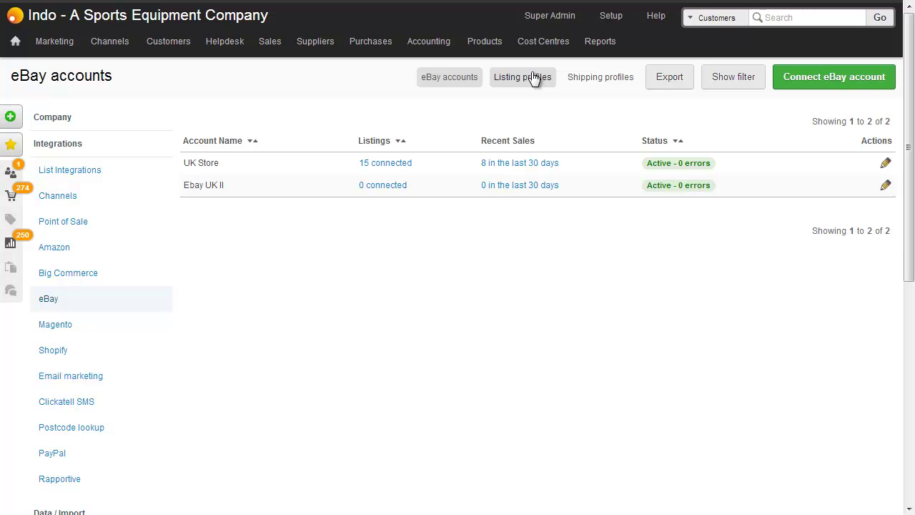
pyautogui.click(532, 77)
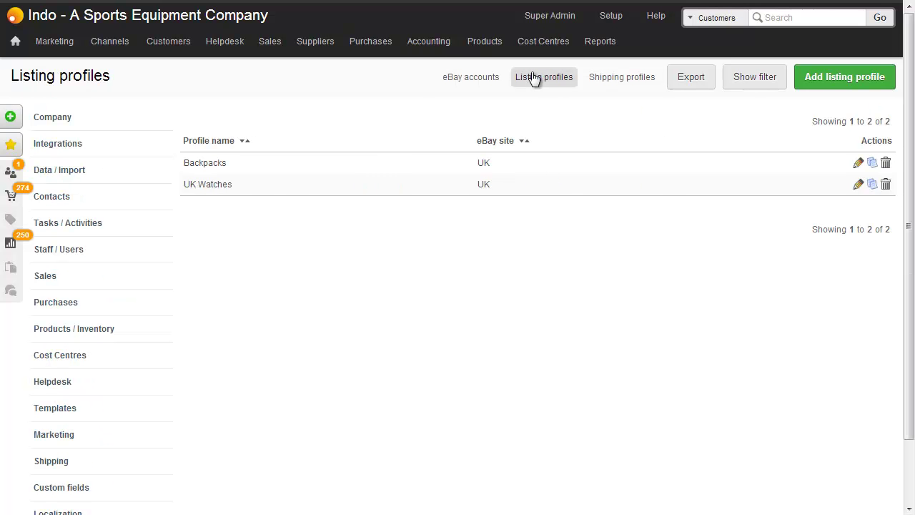
pyautogui.click(858, 163)
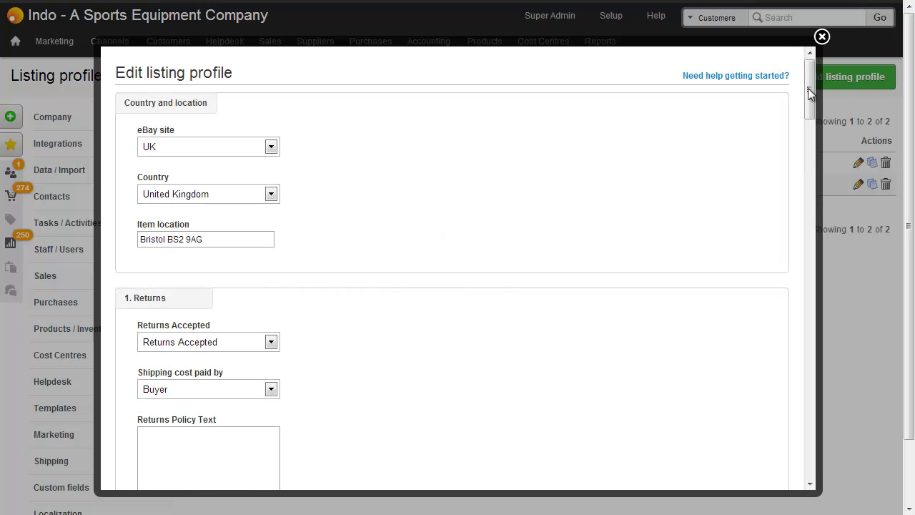
pyautogui.moveTo(806, 85); pyautogui.dragTo(818, 267)
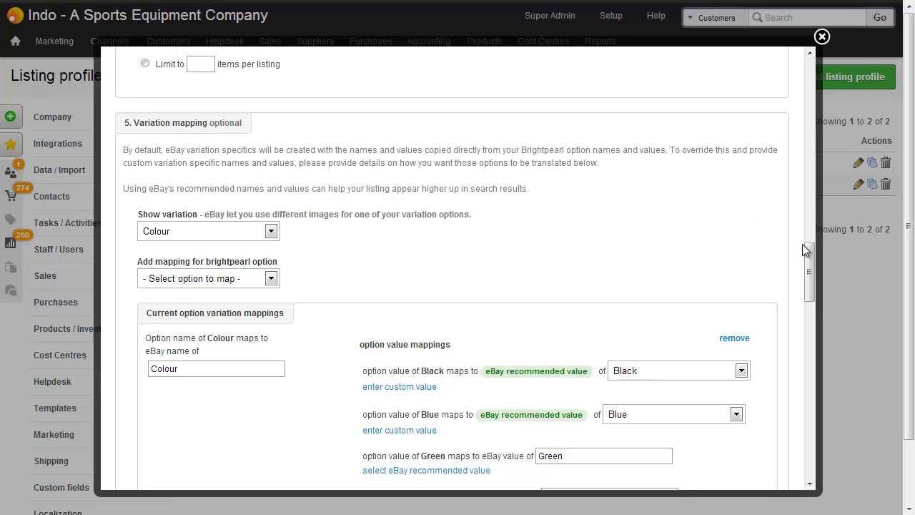
pyautogui.moveTo(813, 251); pyautogui.dragTo(814, 258)
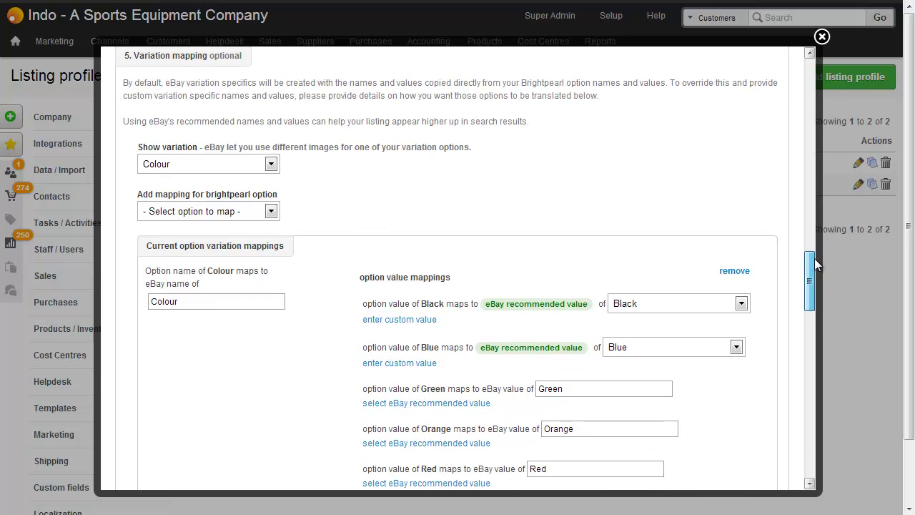
pyautogui.click(202, 164)
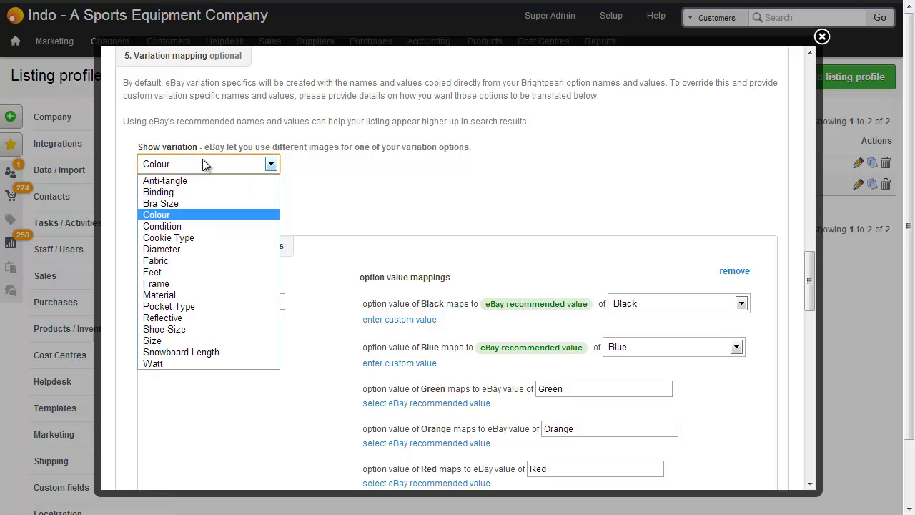
pyautogui.click(326, 160)
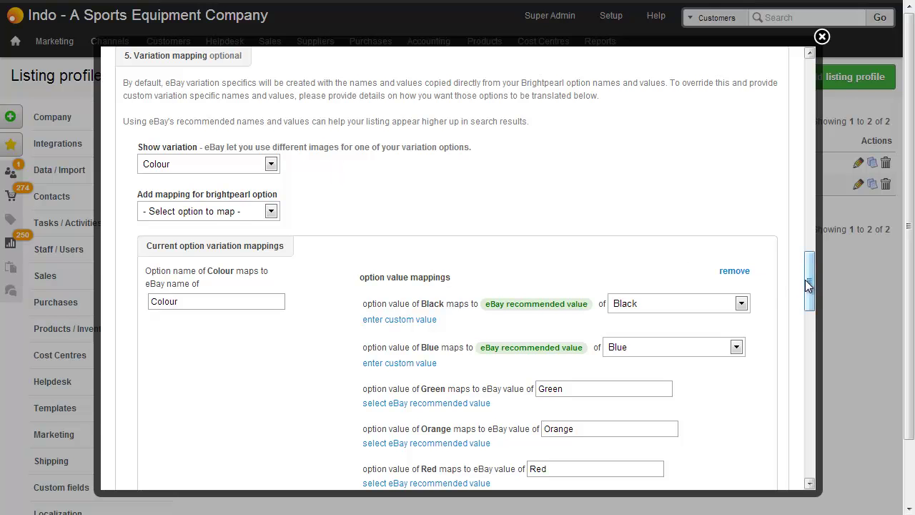
pyautogui.moveTo(806, 279); pyautogui.dragTo(819, 299)
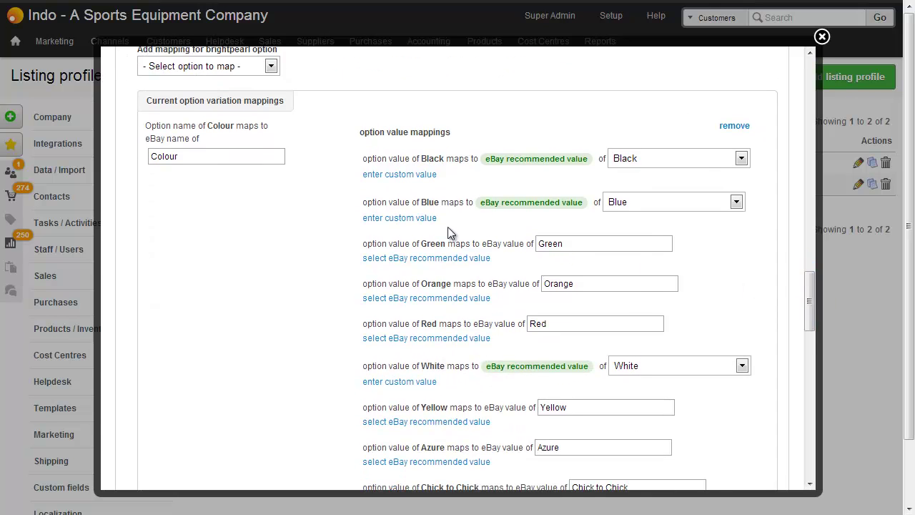
pyautogui.click(204, 156)
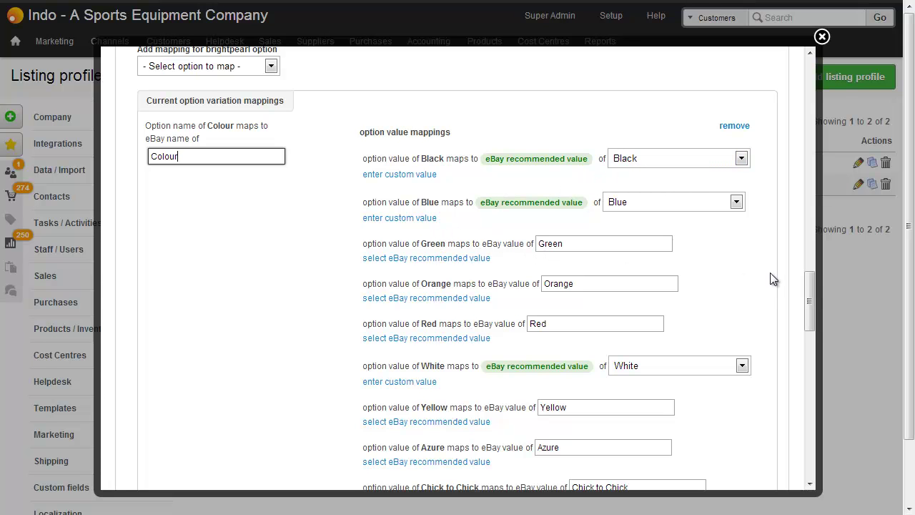
pyautogui.click(808, 286)
pyautogui.moveTo(808, 285); pyautogui.dragTo(809, 325)
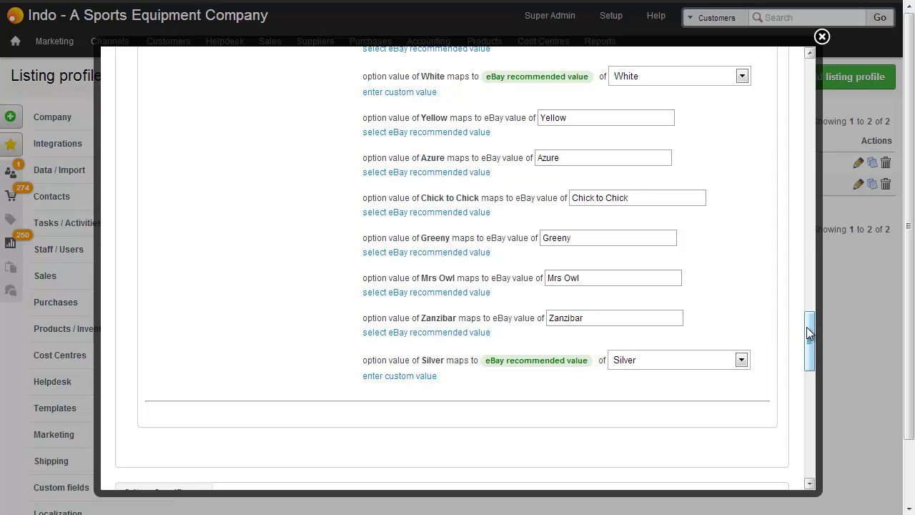
pyautogui.moveTo(808, 331); pyautogui.dragTo(813, 338)
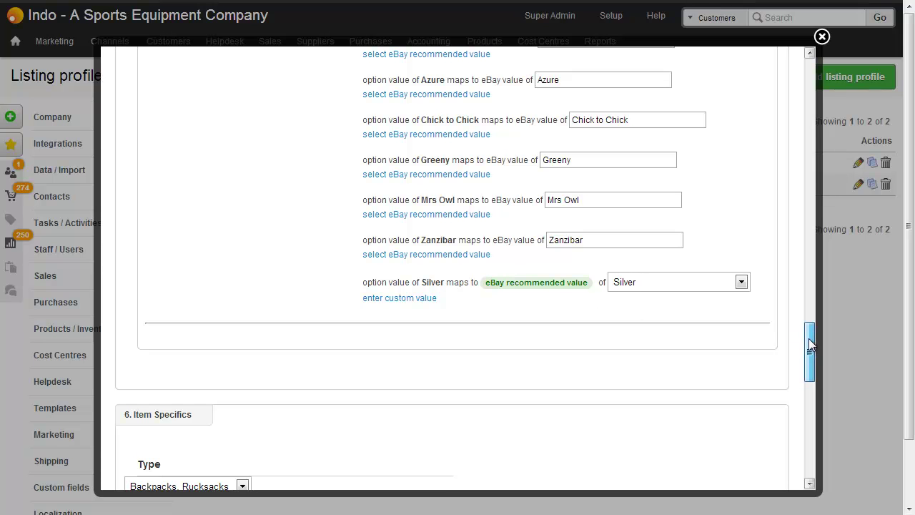
pyautogui.moveTo(808, 338); pyautogui.dragTo(809, 383)
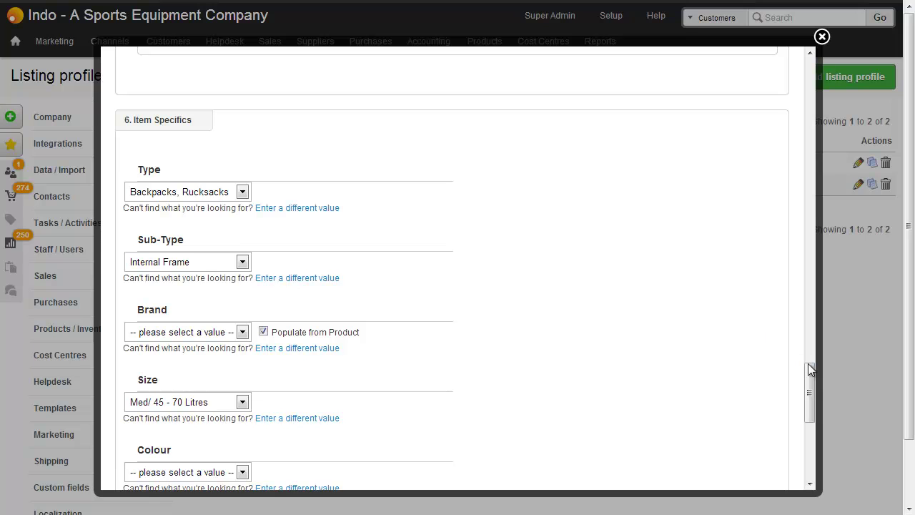
pyautogui.moveTo(811, 367); pyautogui.dragTo(817, 397)
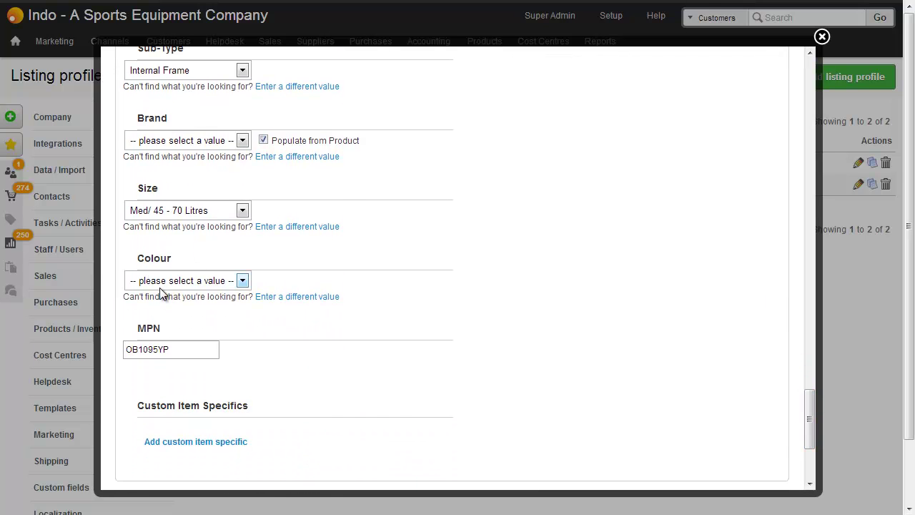
pyautogui.scroll(-3, 350, 330)
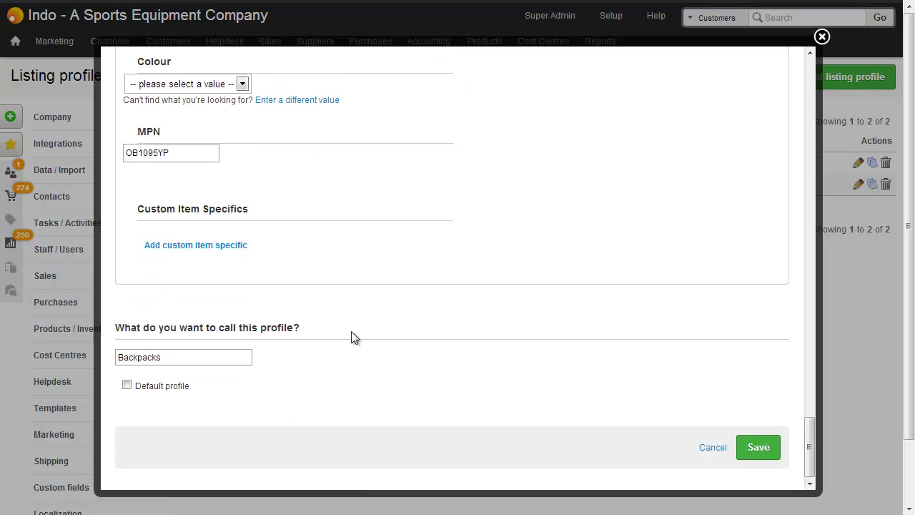
pyautogui.moveTo(809, 438); pyautogui.dragTo(800, 71)
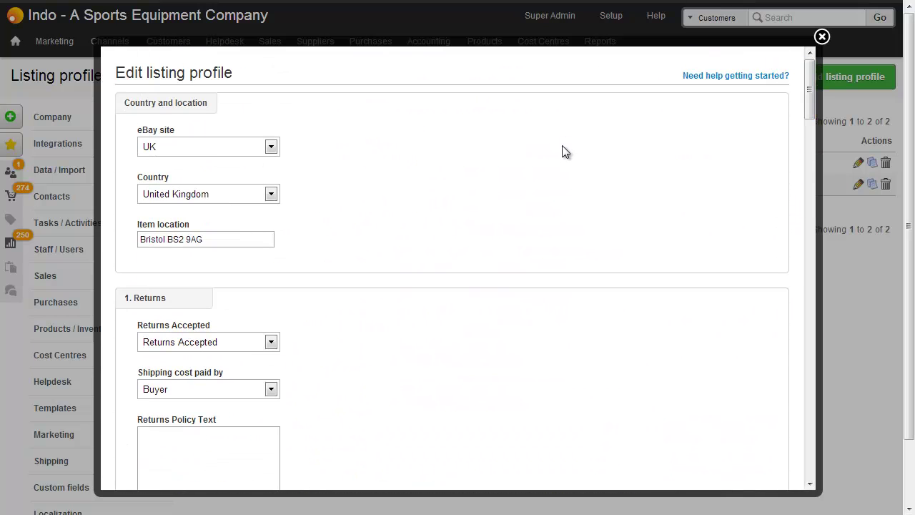